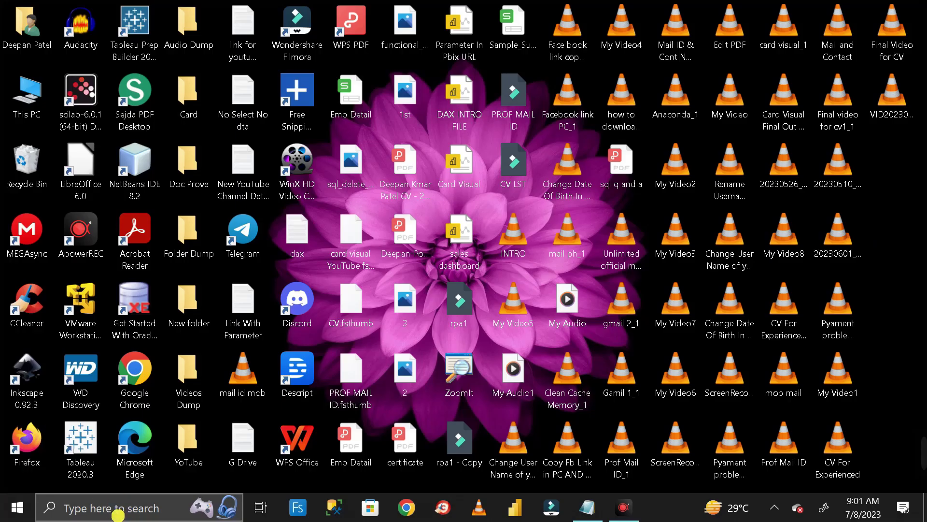
Step: Uncheck 'Hide extensions for known file types' in File Explorer Options' View settings and apply it
{"action": "left_click", "coordinate": [116, 514]}
{"action": "type", "text": "fi"}
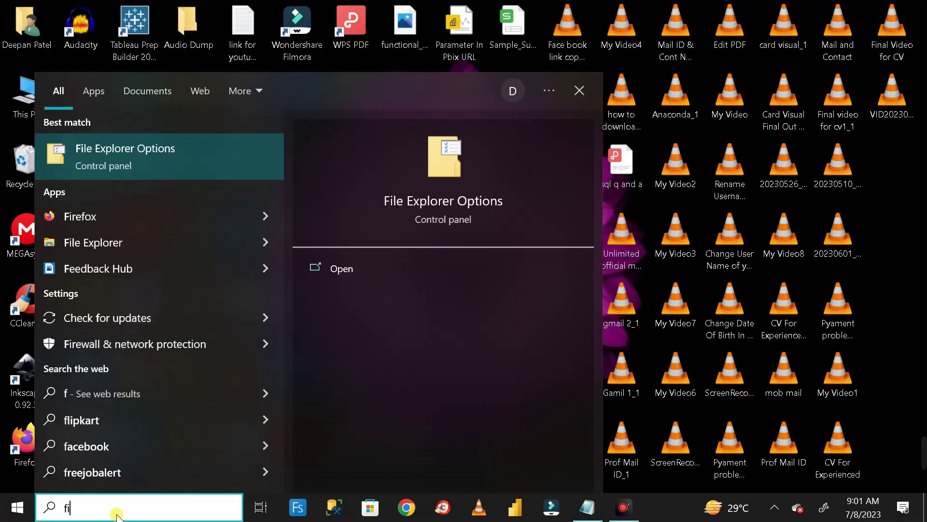
{"action": "type", "text": "le"}
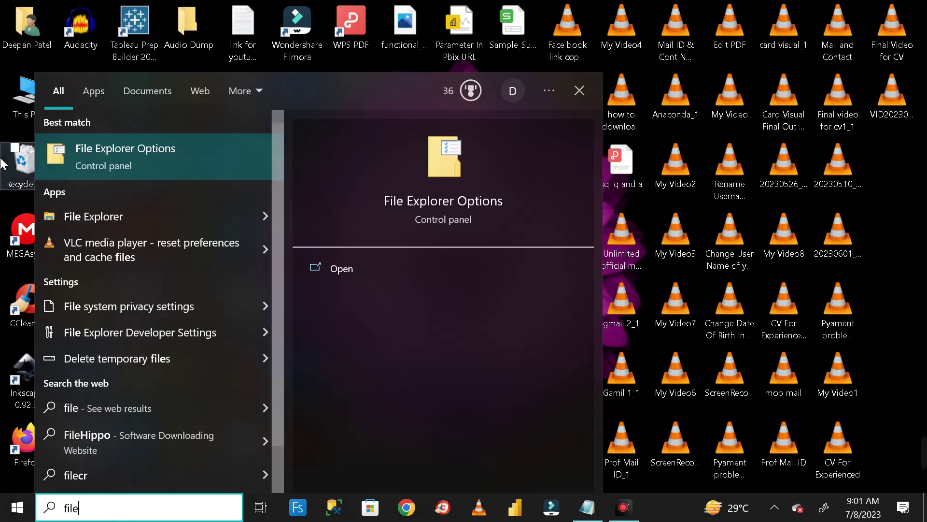
{"action": "left_click", "coordinate": [172, 149]}
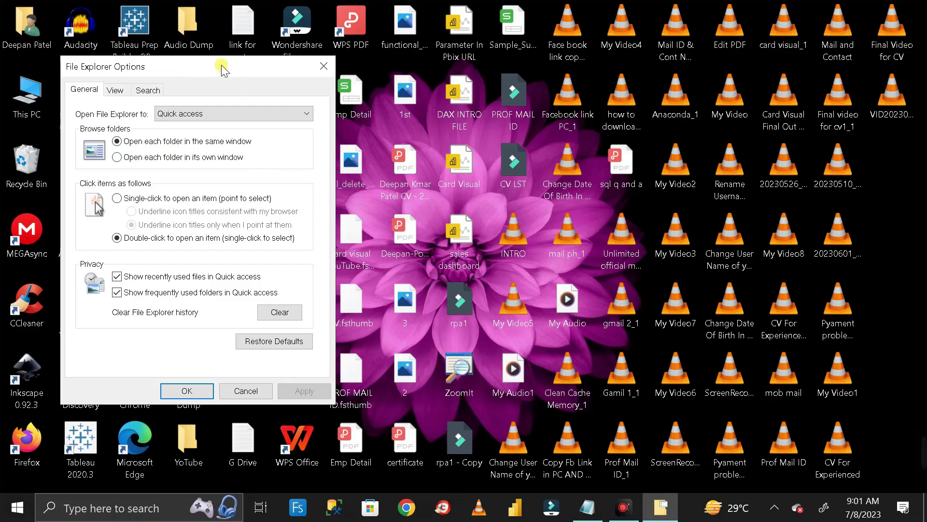
{"action": "left_click_drag", "start_coordinate": [221, 69], "coordinate": [480, 84]}
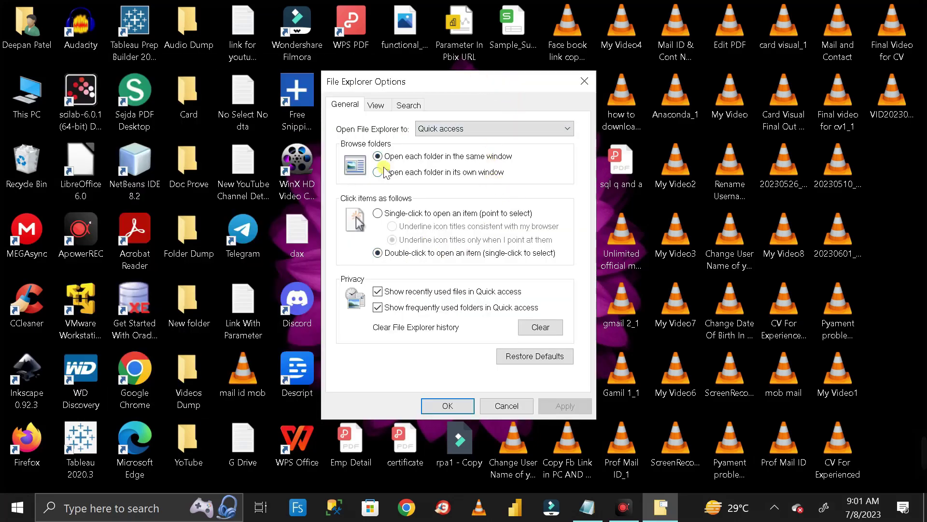
{"action": "left_click", "coordinate": [376, 105]}
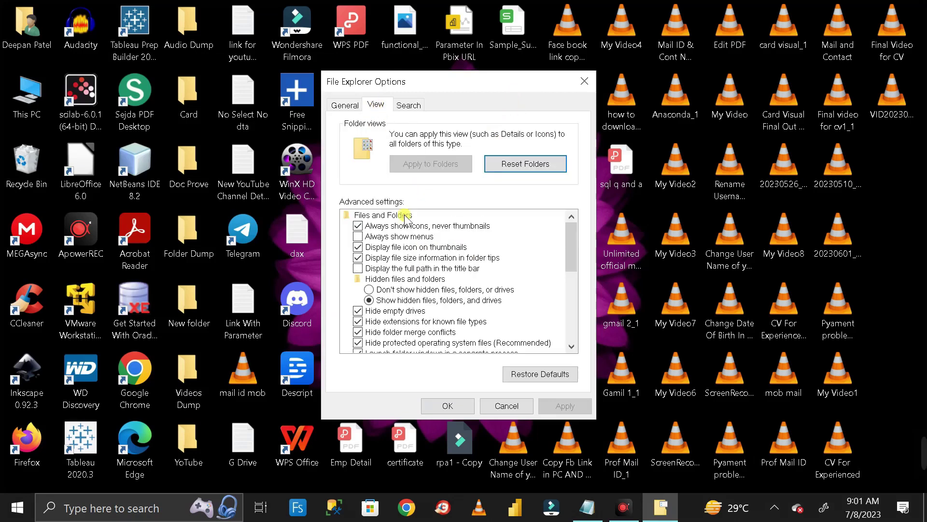
{"action": "scroll", "coordinate": [403, 259], "scroll_direction": "down", "scroll_amount": 1}
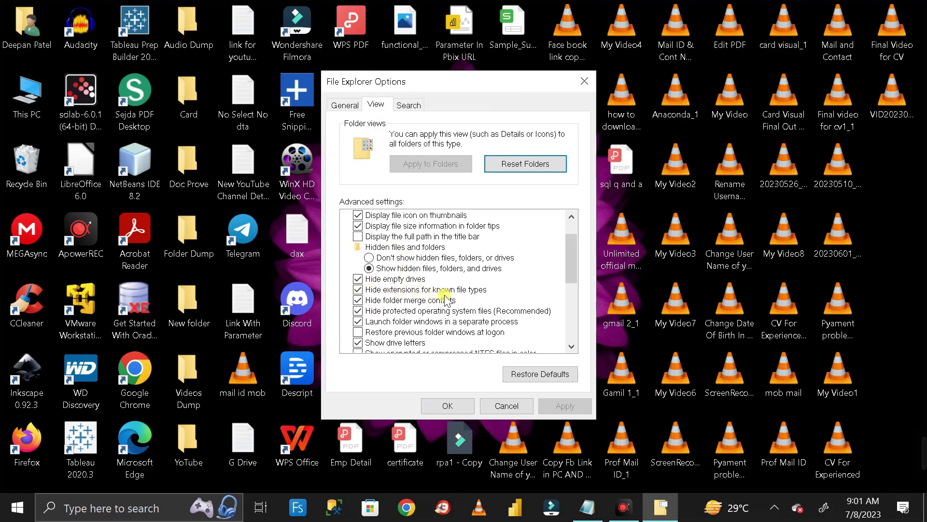
{"action": "left_click", "coordinate": [358, 290]}
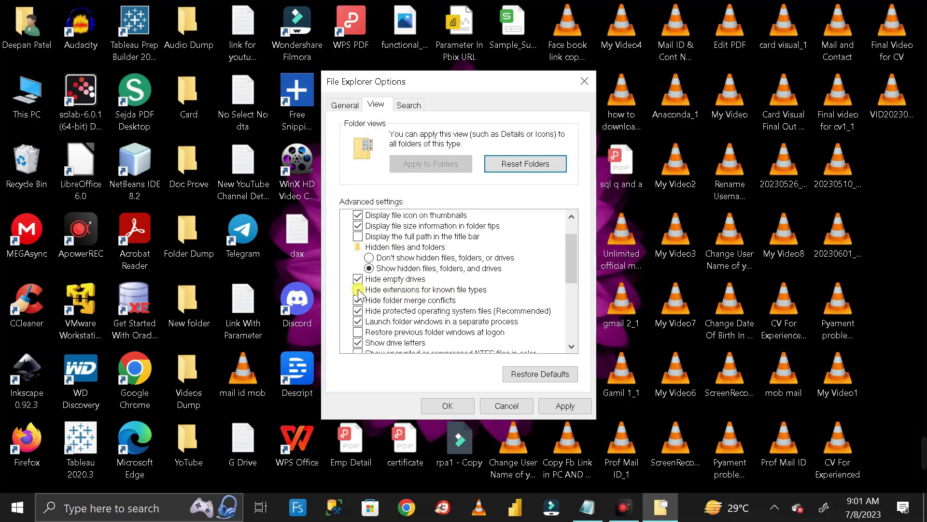
{"action": "left_click", "coordinate": [566, 406]}
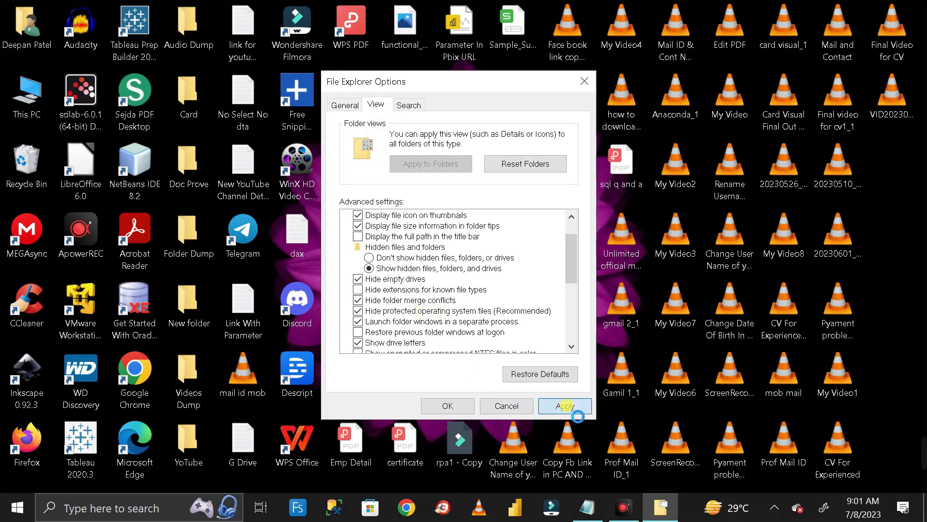
{"action": "left_click", "coordinate": [447, 406]}
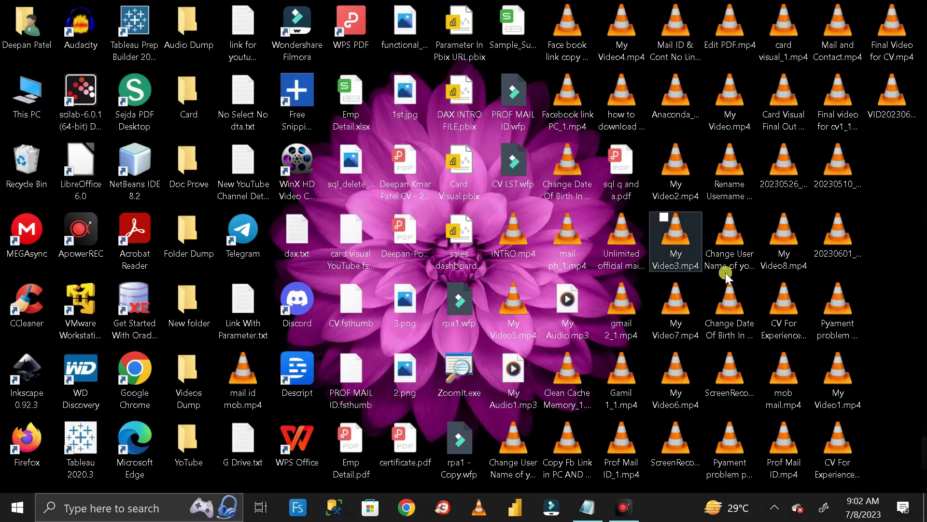
Step: Restore the Notepad registry script and widen its window so the long key paths stop wrapping
{"action": "left_click", "coordinate": [587, 507]}
{"action": "left_click_drag", "start_coordinate": [201, 242], "coordinate": [45, 77]}
{"action": "left_click", "coordinate": [179, 237]}
{"action": "left_click_drag", "start_coordinate": [180, 237], "coordinate": [48, 77]}
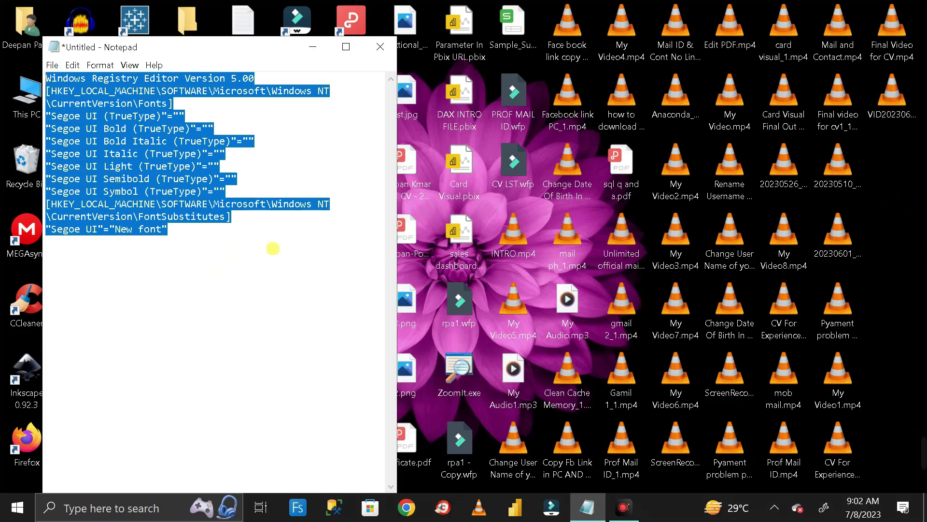
{"action": "left_click", "coordinate": [242, 245]}
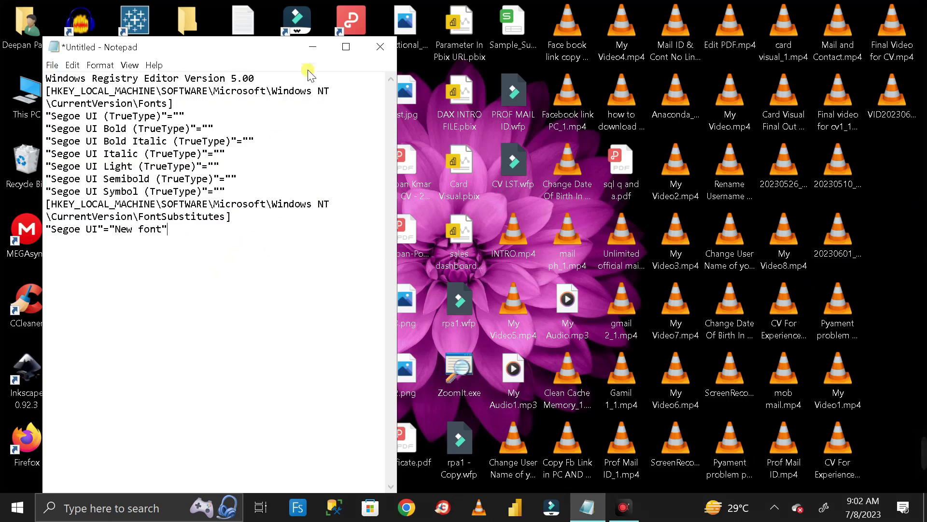
{"action": "left_click", "coordinate": [346, 53]}
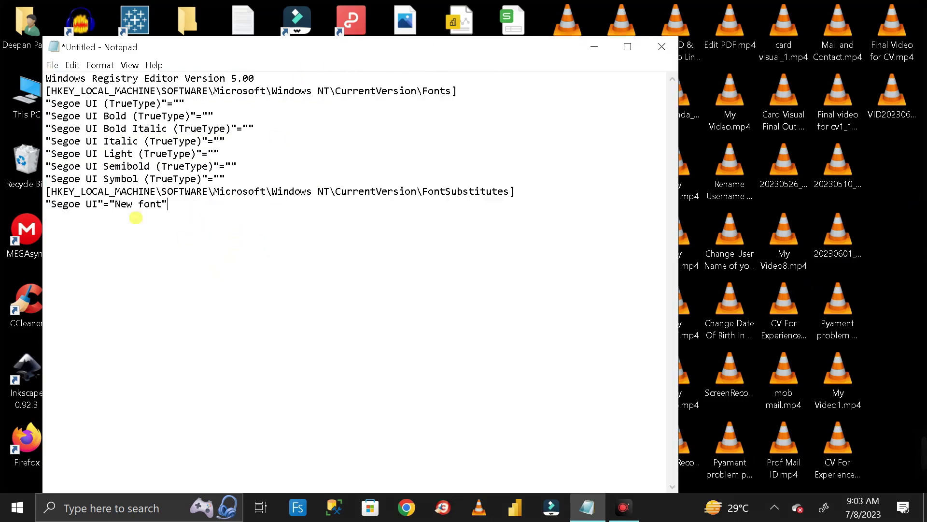
Step: Select Magneto in Notepad's Font list and copy its name from the font name box
{"action": "left_click", "coordinate": [101, 66]}
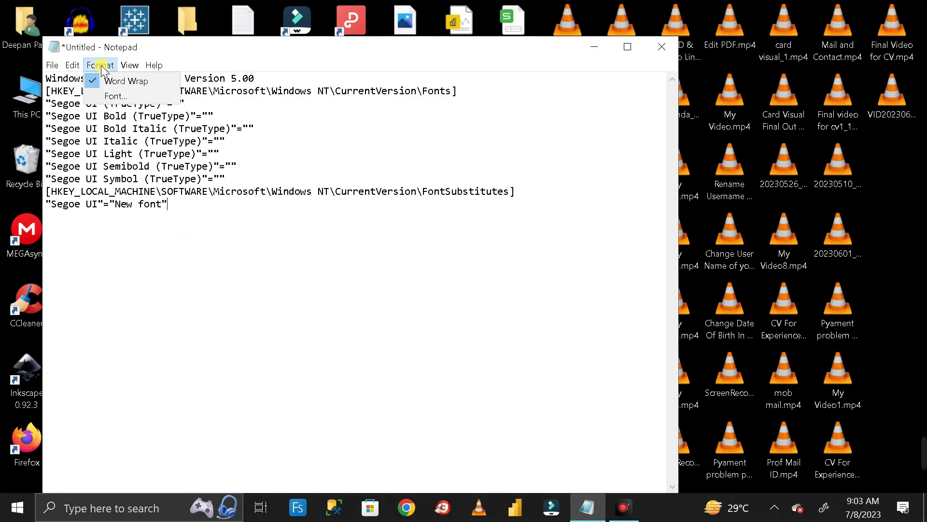
{"action": "left_click", "coordinate": [116, 98]}
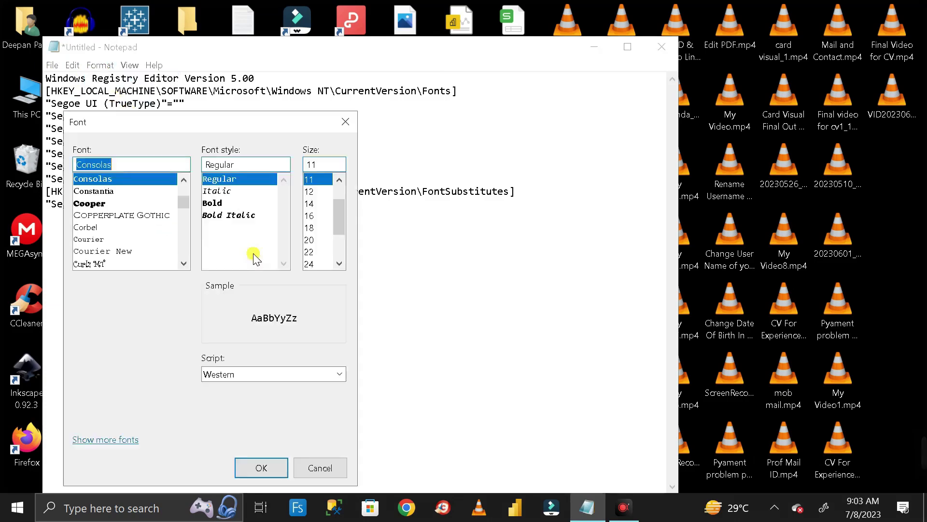
{"action": "left_click_drag", "start_coordinate": [240, 104], "coordinate": [347, 108]}
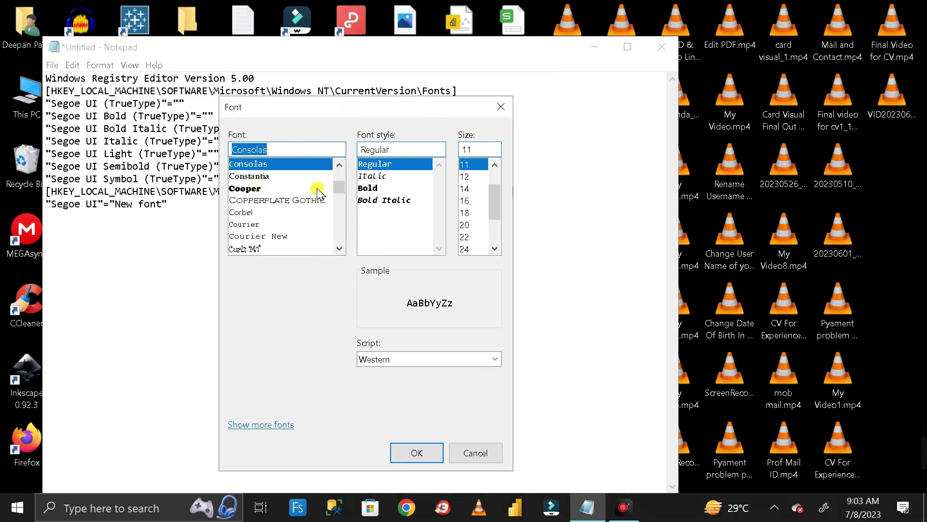
{"action": "mouse_move", "coordinate": [341, 189]}
{"action": "left_mouse_down"}
{"action": "mouse_move", "coordinate": [344, 157]}
{"action": "mouse_move", "coordinate": [343, 204]}
{"action": "left_mouse_up"}
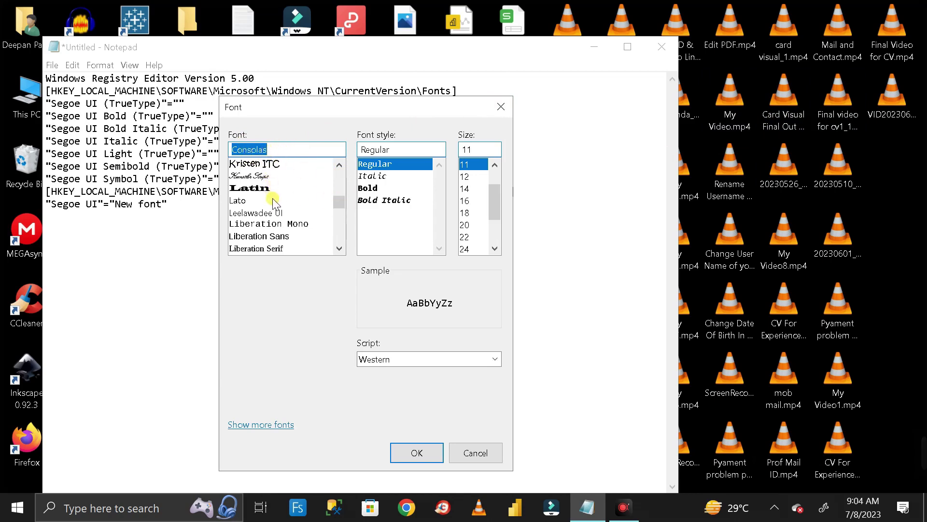
{"action": "scroll", "coordinate": [270, 202], "scroll_direction": "down", "scroll_amount": 3}
{"action": "scroll", "coordinate": [273, 212], "scroll_direction": "down", "scroll_amount": 1}
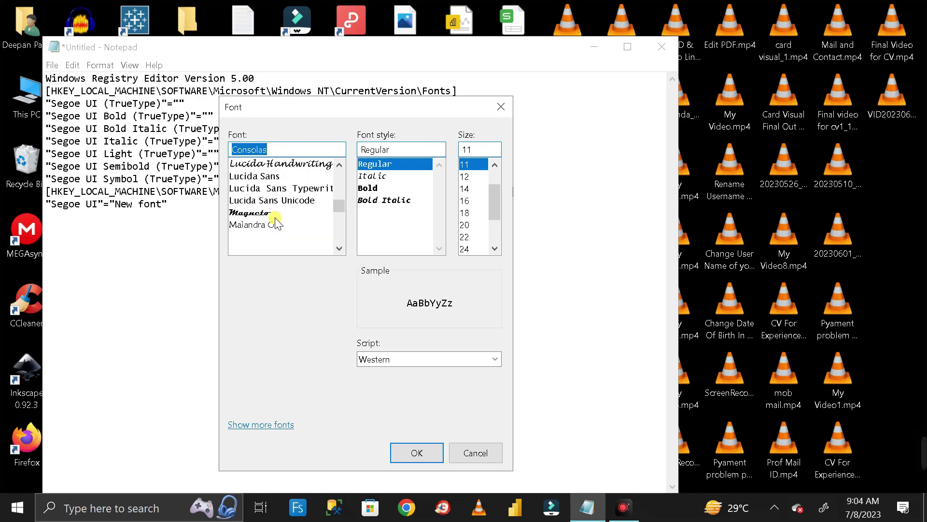
{"action": "scroll", "coordinate": [273, 217], "scroll_direction": "down", "scroll_amount": 1}
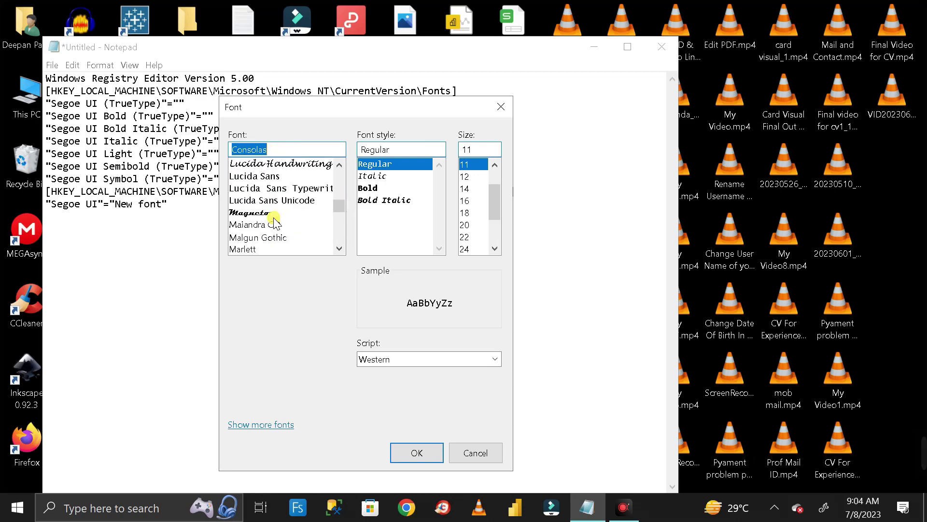
{"action": "left_click", "coordinate": [247, 212]}
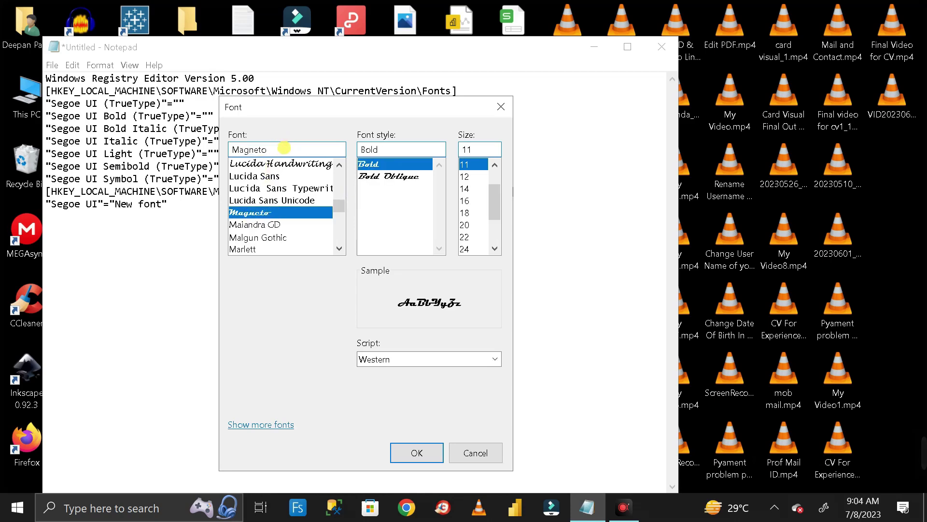
{"action": "right_click", "coordinate": [254, 150]}
{"action": "left_click", "coordinate": [157, 186]}
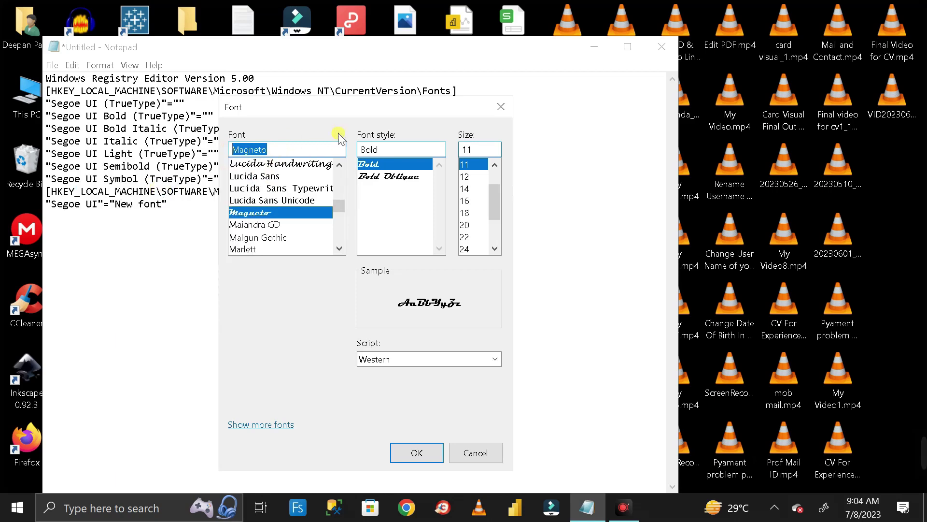
Step: Replace the 'New font' placeholder in the script with Magneto
{"action": "left_click", "coordinate": [498, 110]}
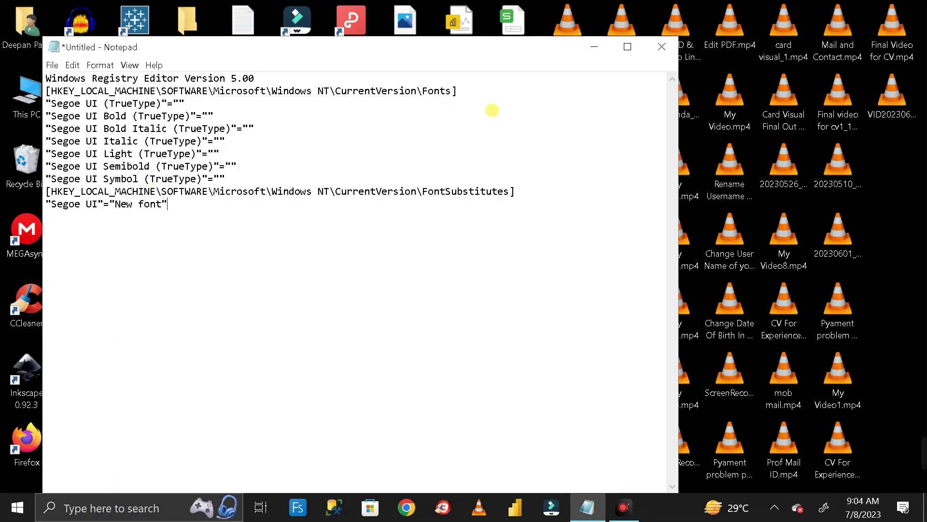
{"action": "left_click_drag", "start_coordinate": [161, 204], "coordinate": [118, 204]}
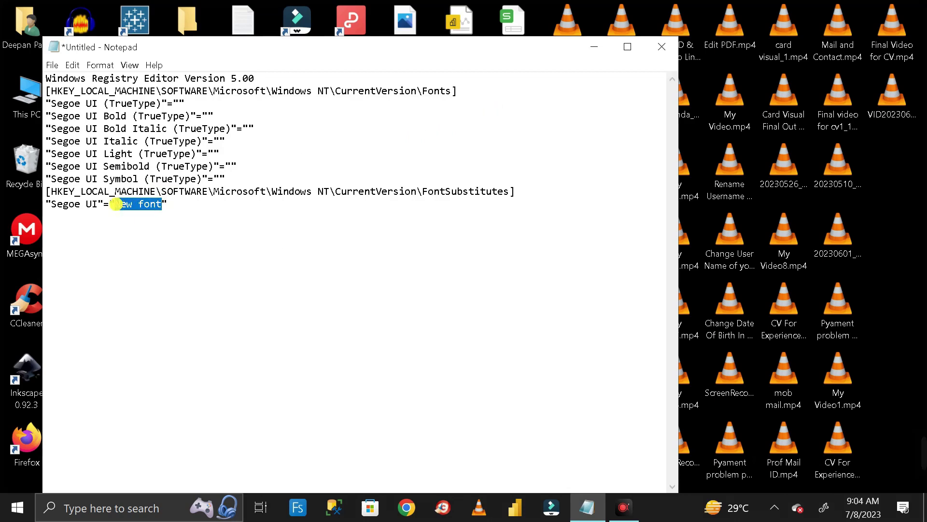
{"action": "type", "text": "Magneto"}
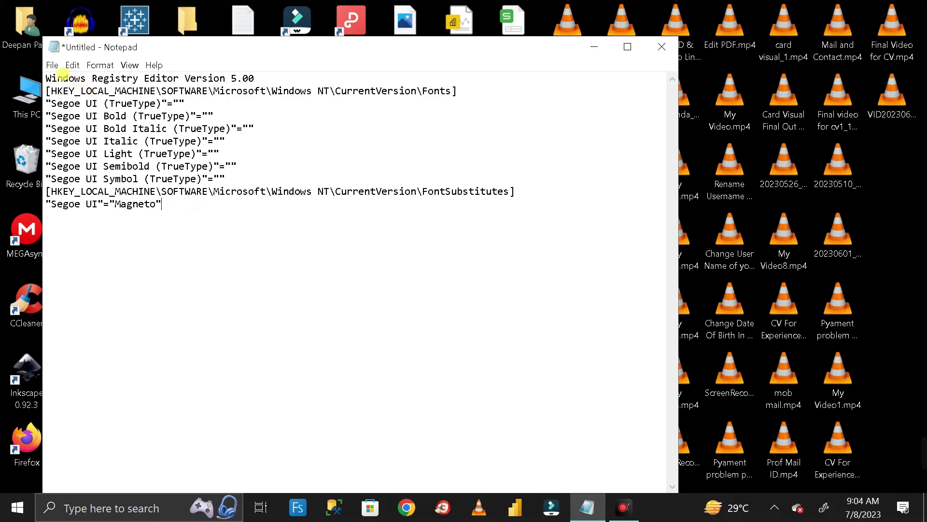
Step: Save the script to the Desktop as font changer.reg
{"action": "left_click", "coordinate": [52, 66]}
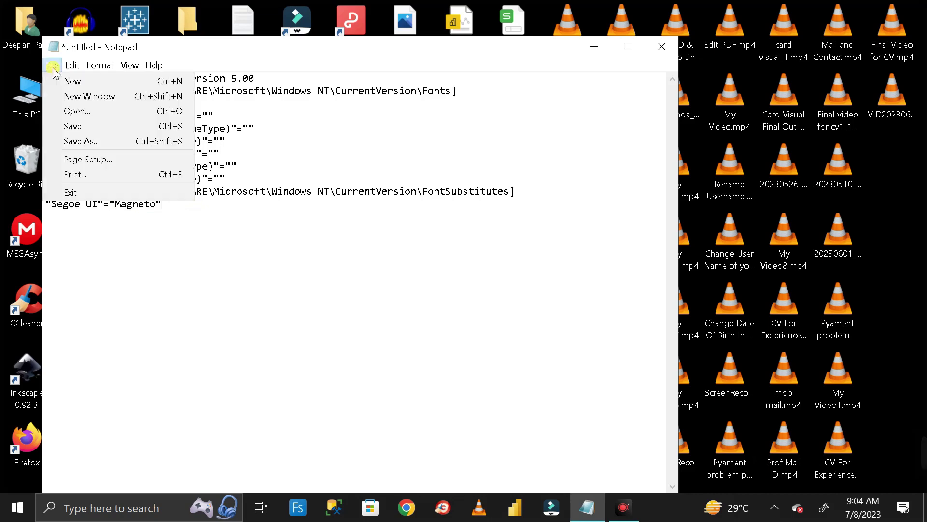
{"action": "left_click", "coordinate": [78, 141]}
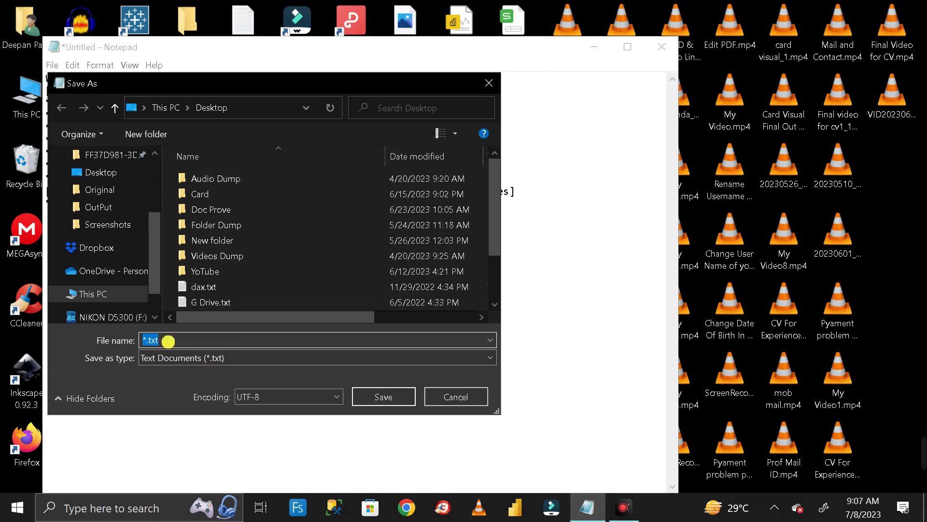
{"action": "left_click", "coordinate": [168, 341]}
{"action": "type", "text": "font changer.reg"}
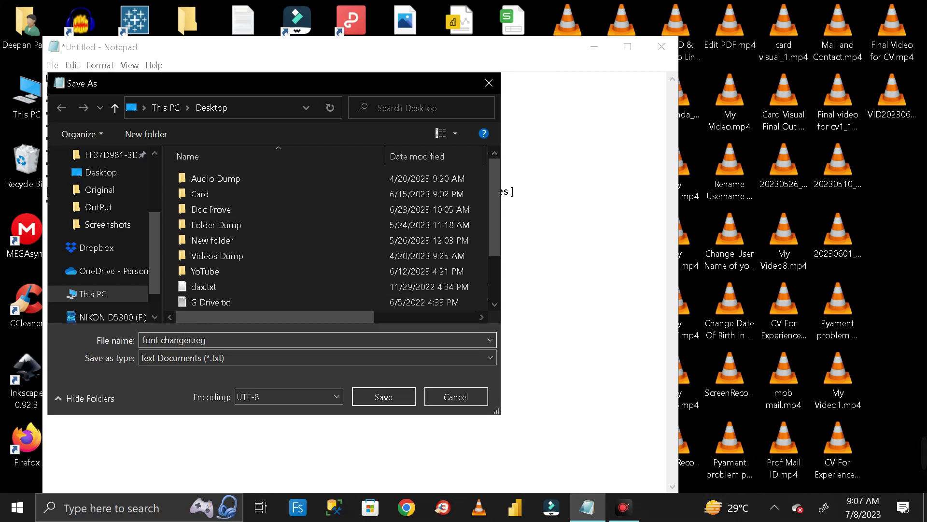
{"action": "left_click", "coordinate": [111, 173]}
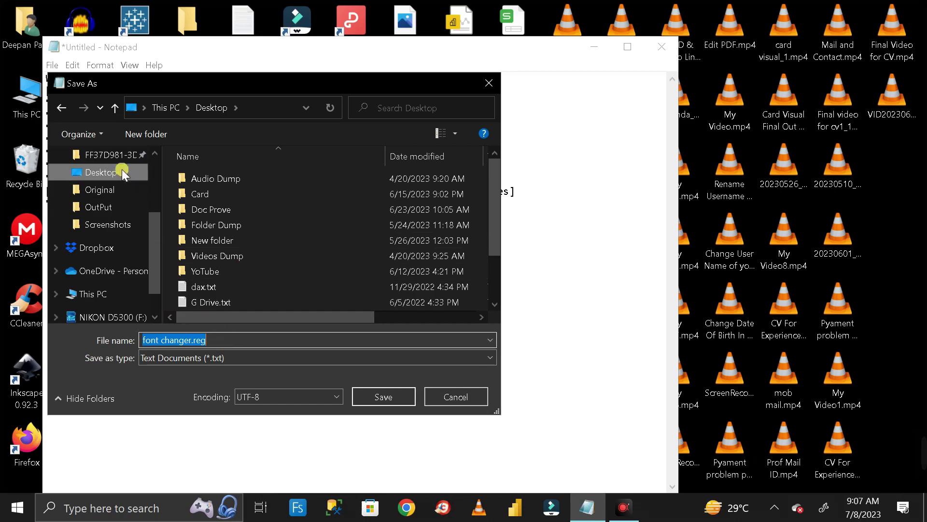
{"action": "left_click", "coordinate": [384, 397]}
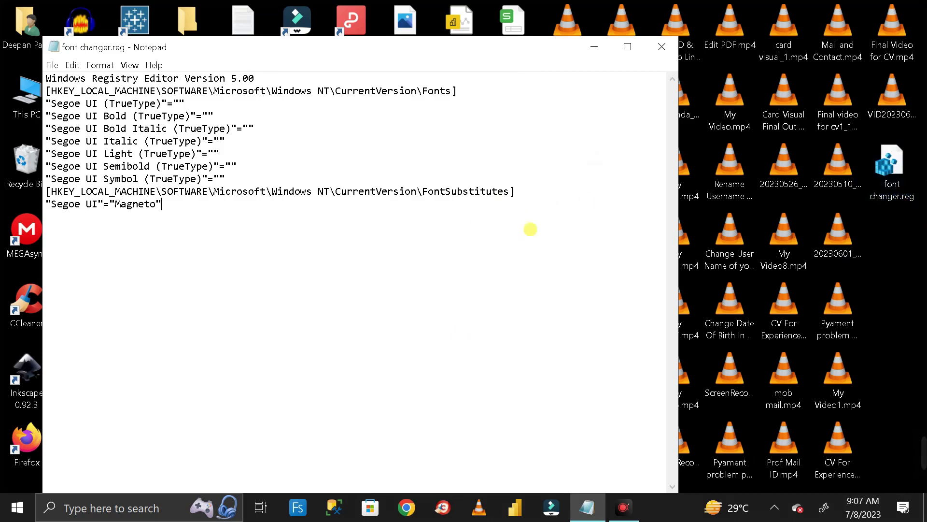
Step: Minimize Notepad and refresh the desktop so font changer.reg shows up
{"action": "left_click", "coordinate": [594, 48]}
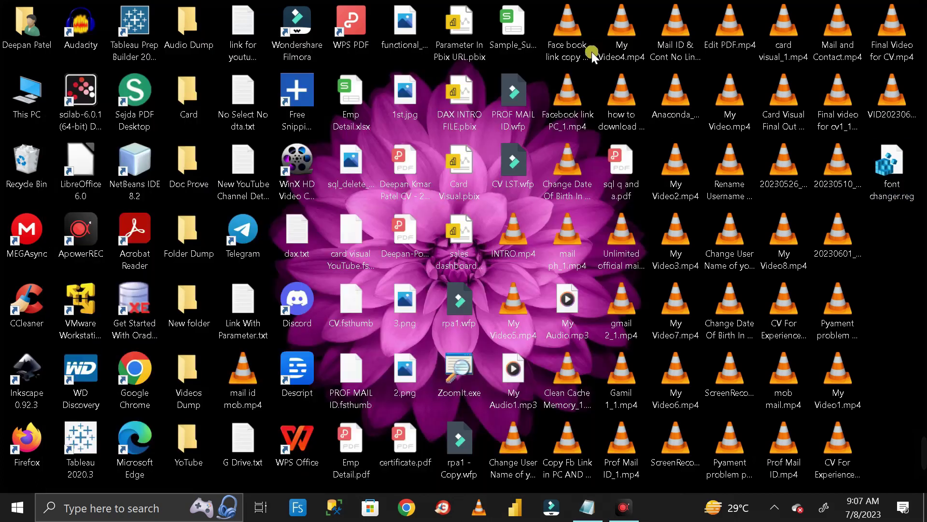
{"action": "right_click", "coordinate": [904, 237]}
{"action": "left_click", "coordinate": [846, 279]}
Step: Merge font changer.reg into the registry, confirming with Yes and then OK
{"action": "right_click", "coordinate": [891, 243]}
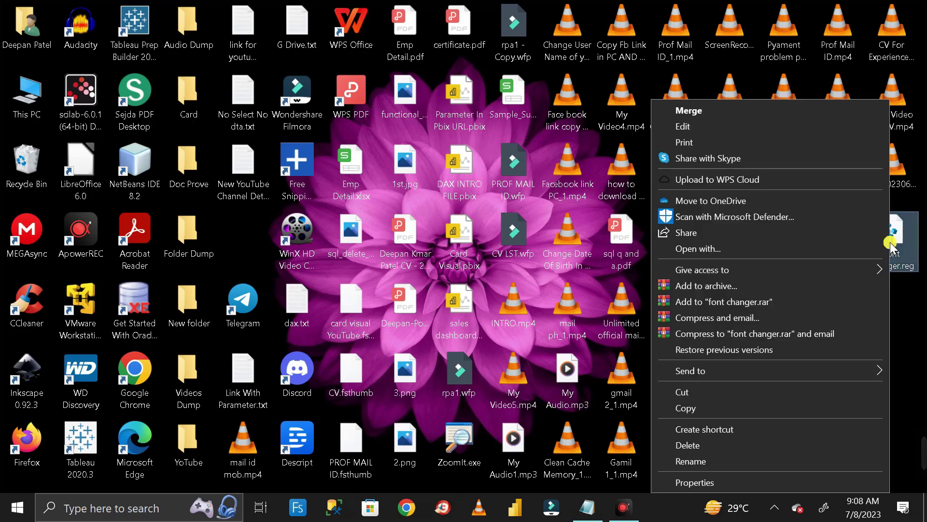
{"action": "left_click", "coordinate": [772, 110]}
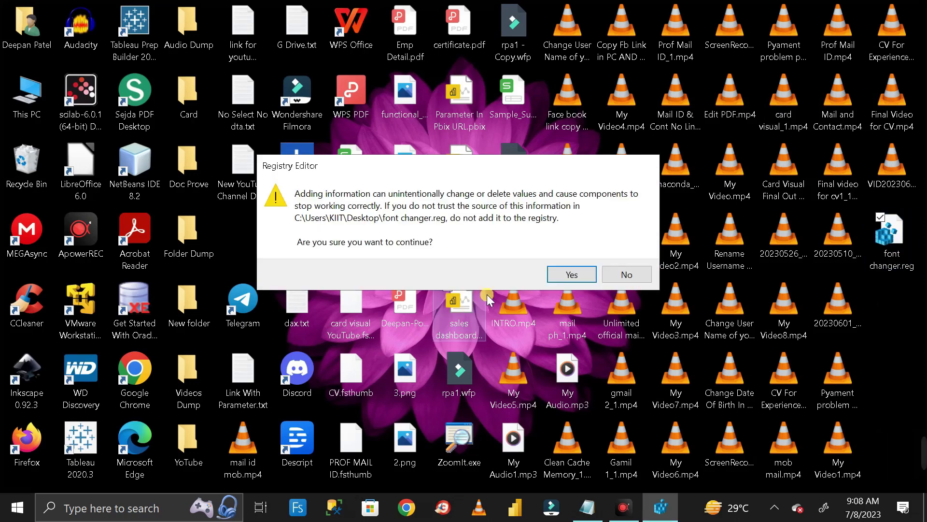
{"action": "left_click", "coordinate": [575, 276]}
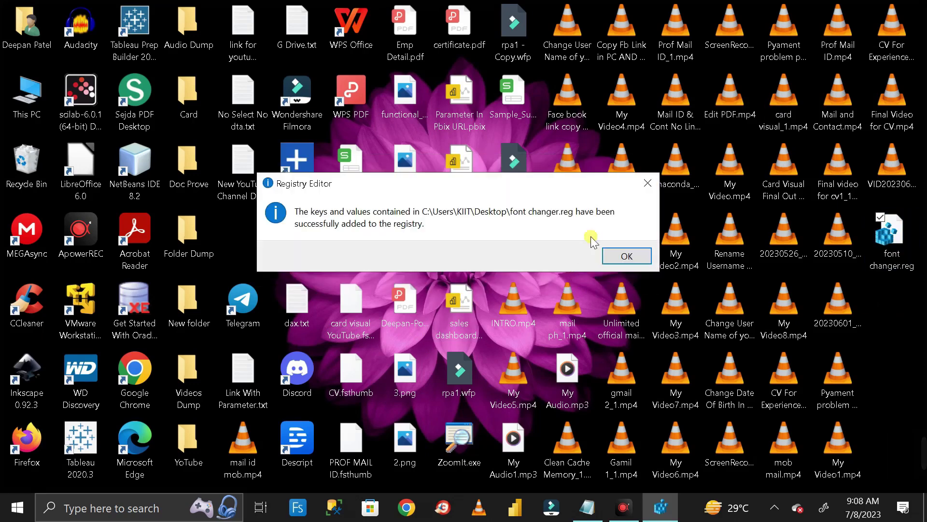
{"action": "left_click", "coordinate": [627, 256]}
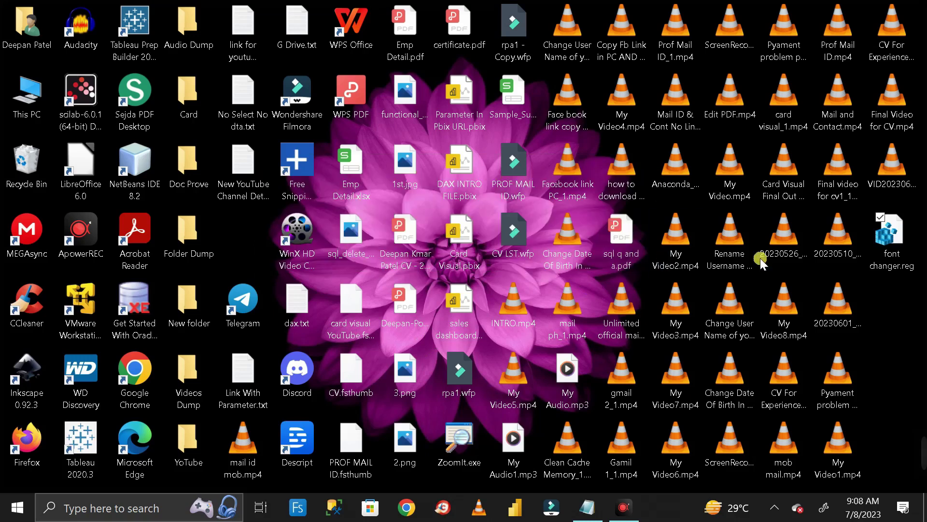